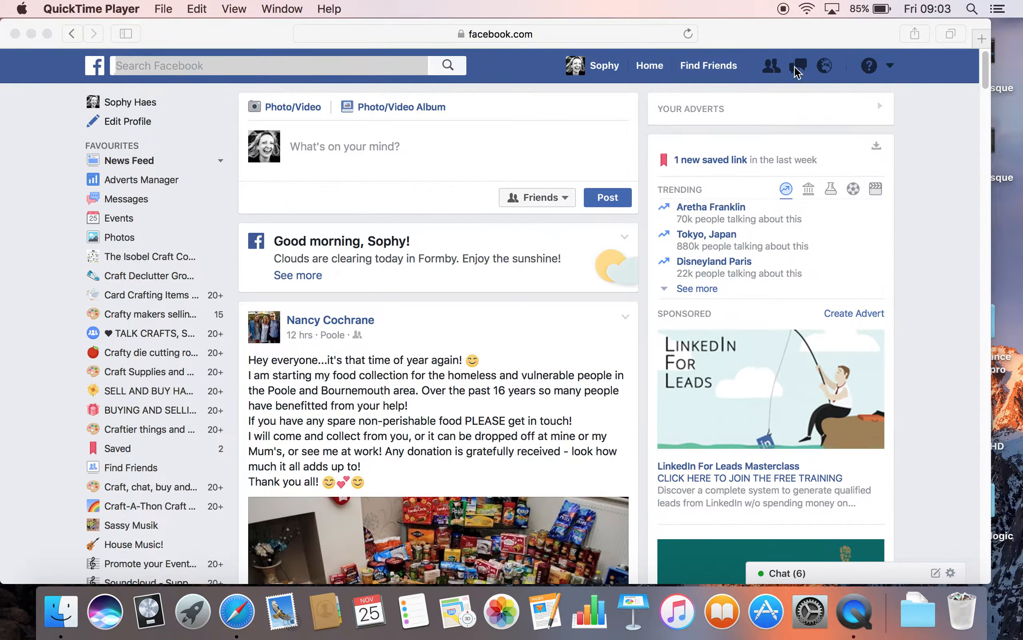
# Start creating a new Page of the type Artist, Band or Public Figure
pyautogui.click(894, 72)
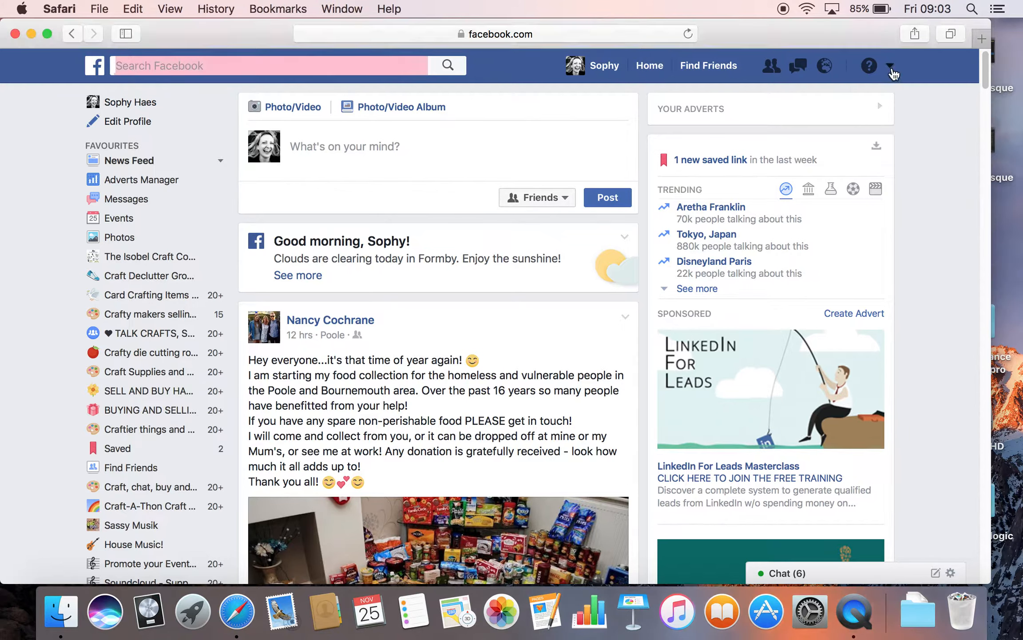
pyautogui.click(894, 72)
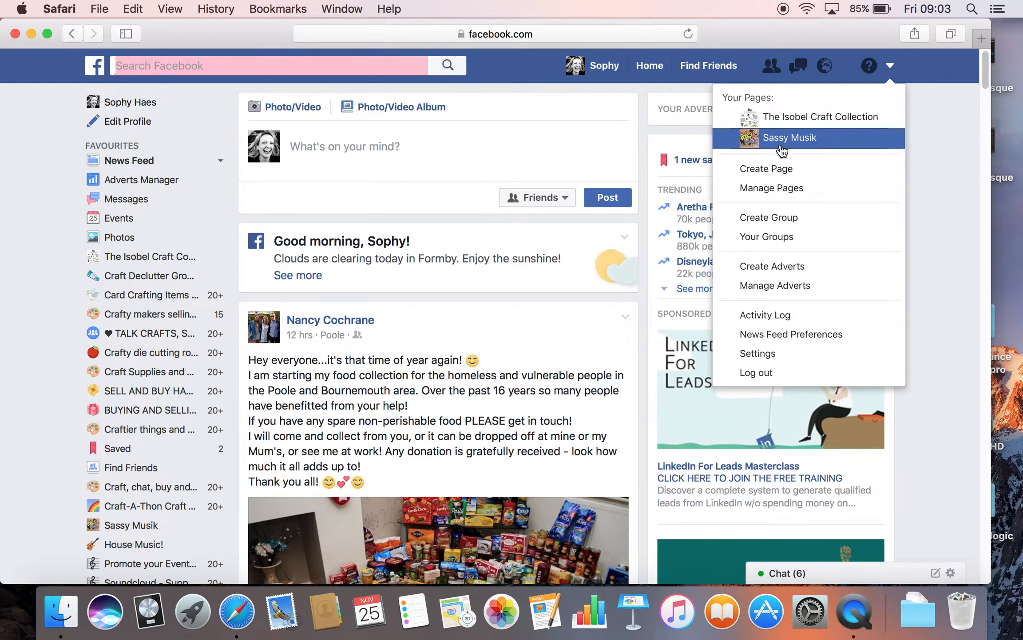
pyautogui.click(780, 169)
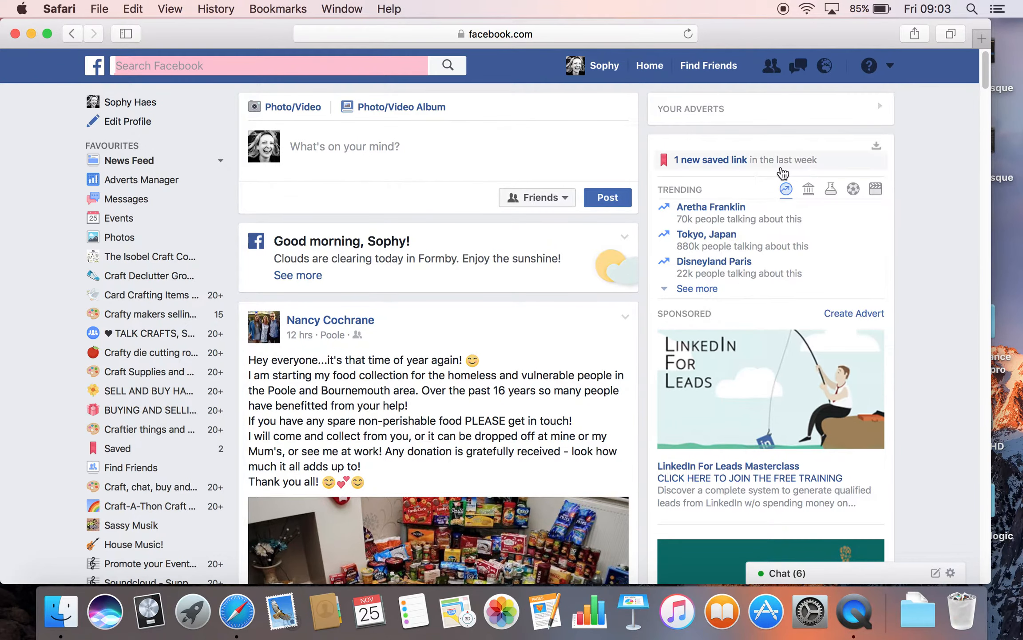
pyautogui.scroll(-1, 491, 263)
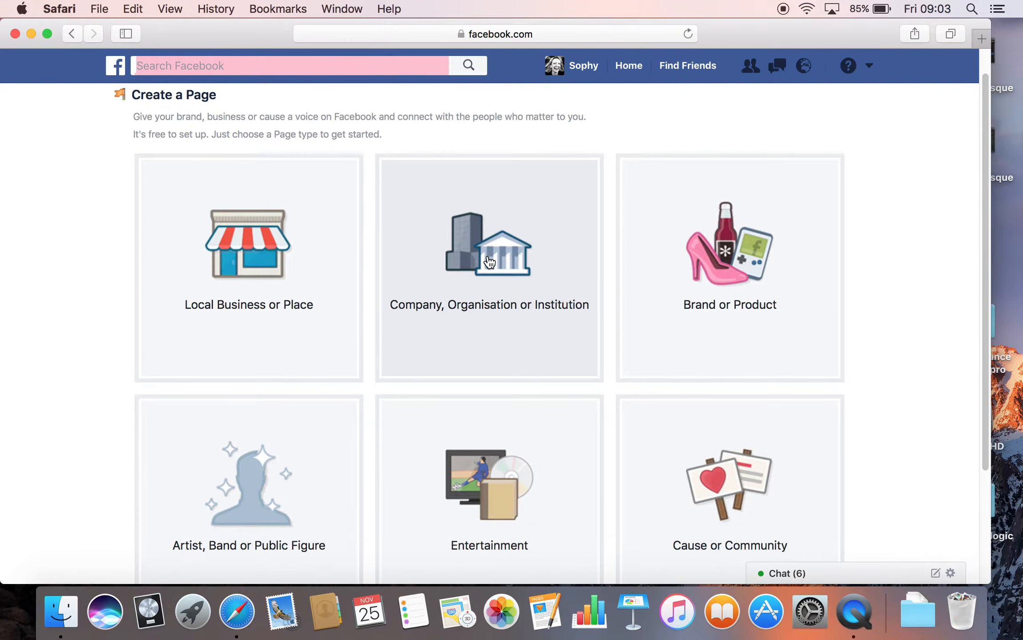
pyautogui.scroll(-3, 493, 262)
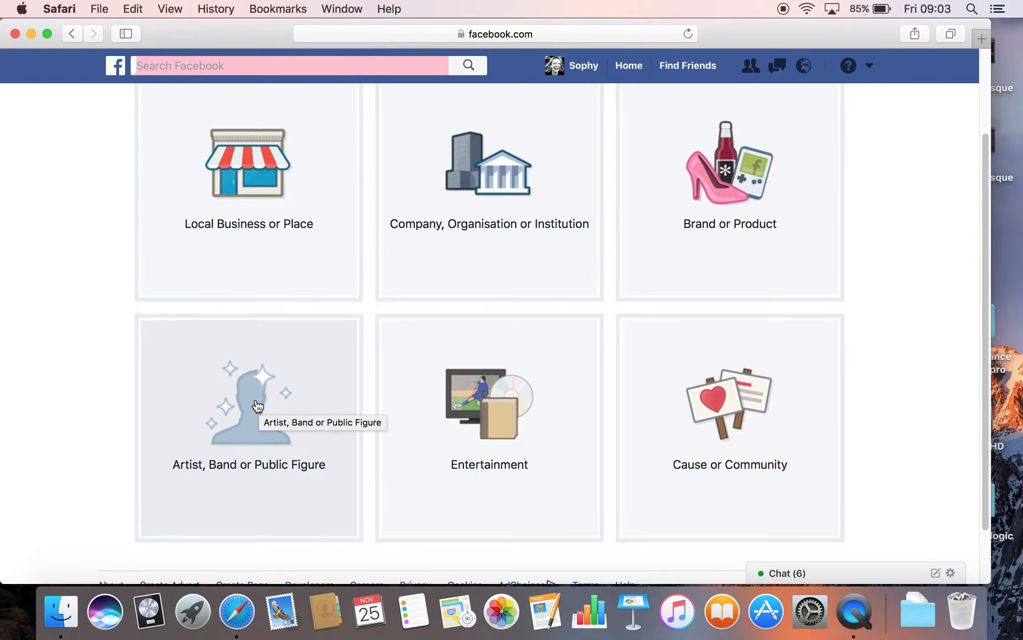
pyautogui.click(258, 406)
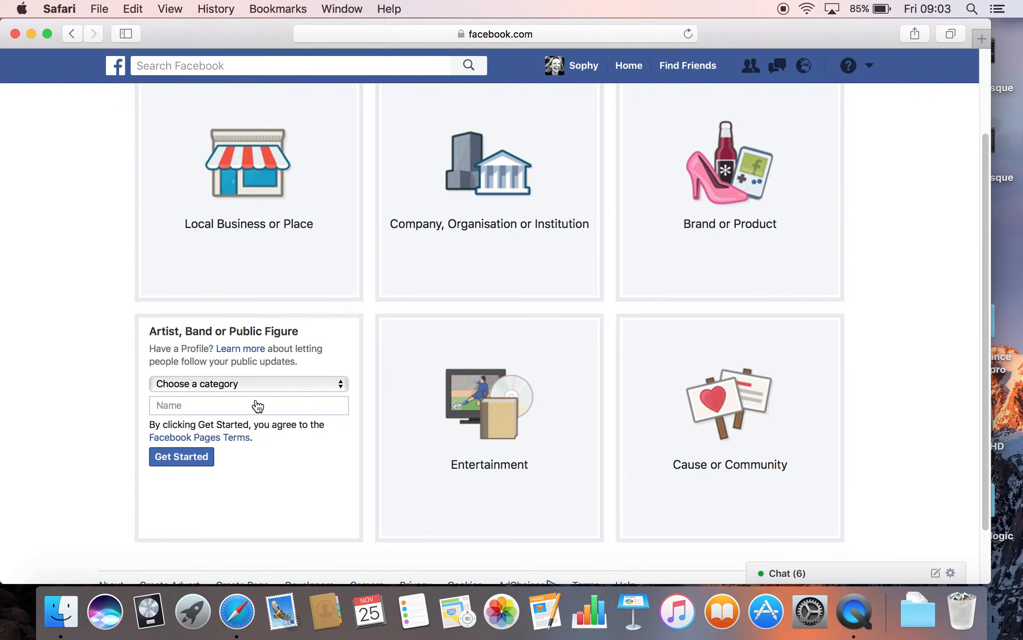
# Set the new Page's category to Musician, name it "Test" and begin its setup
pyautogui.click(280, 385)
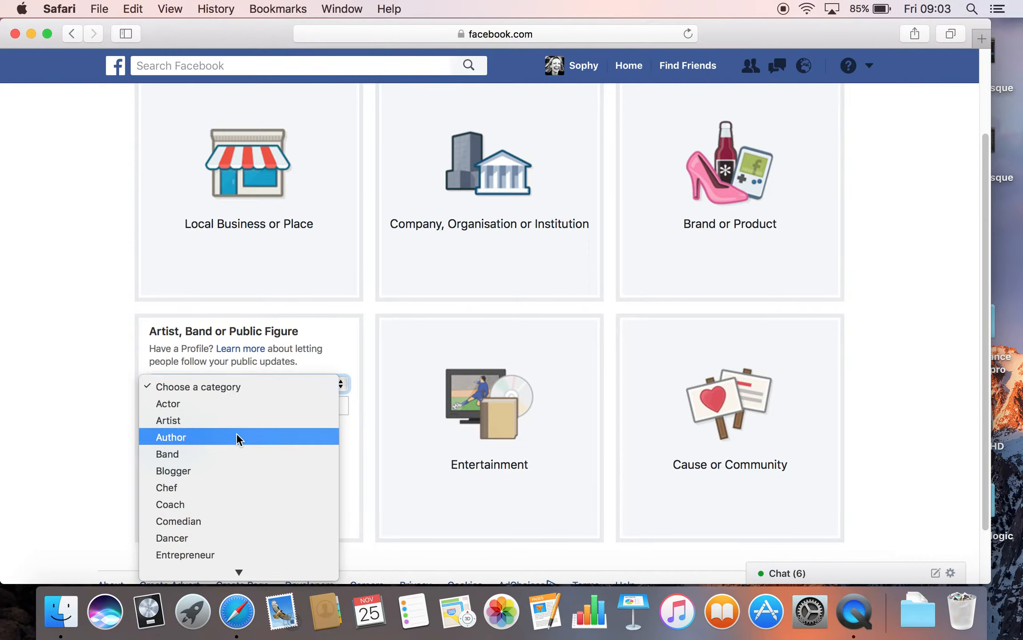
pyautogui.scroll(-3, 237, 435)
pyautogui.scroll(-2, 236, 435)
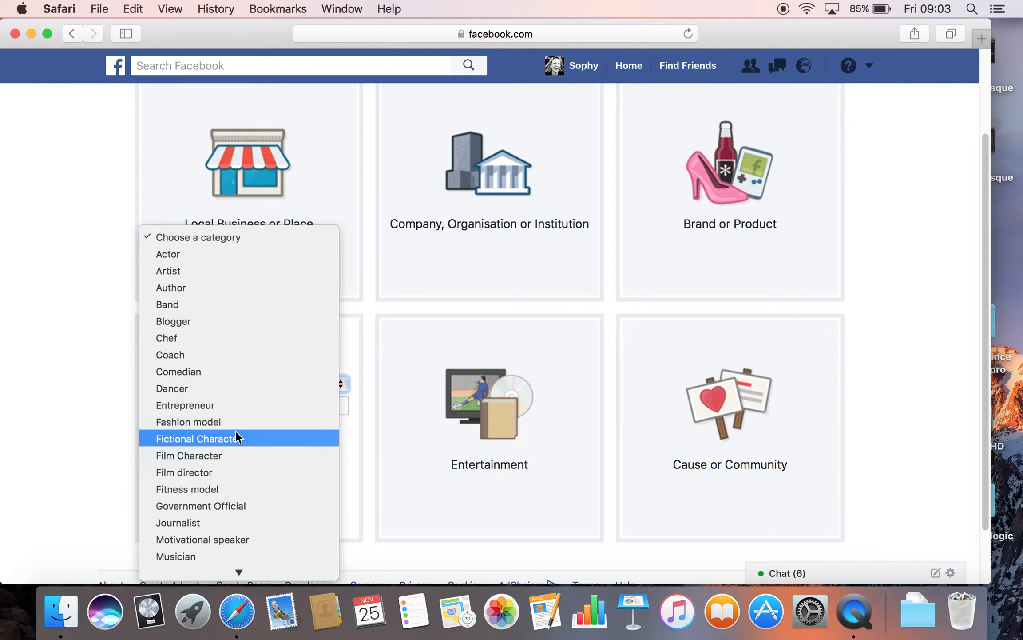
pyautogui.scroll(-4, 235, 430)
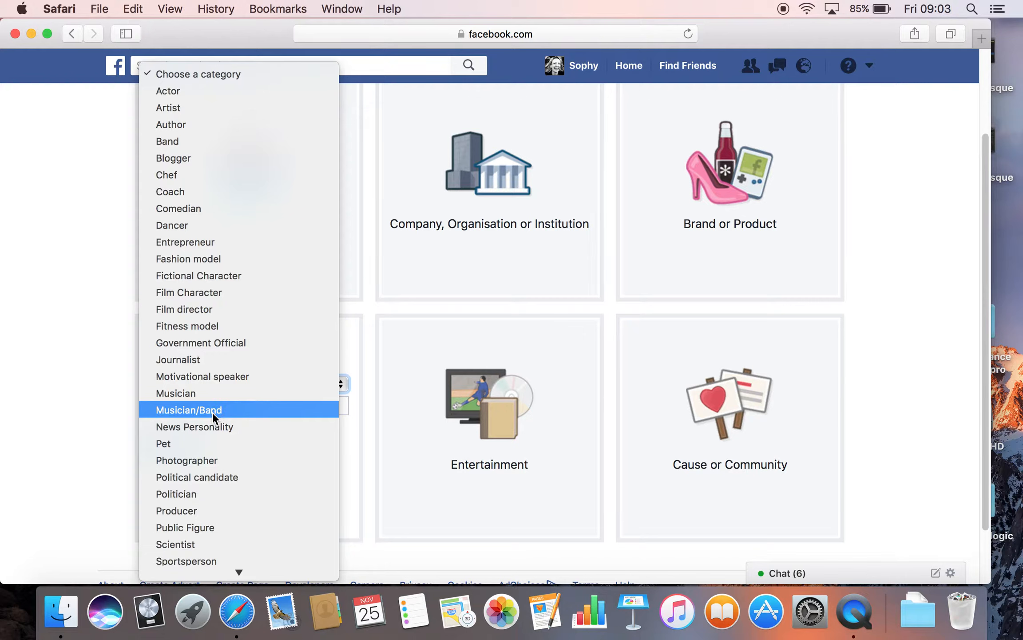
pyautogui.click(187, 393)
pyautogui.click(180, 404)
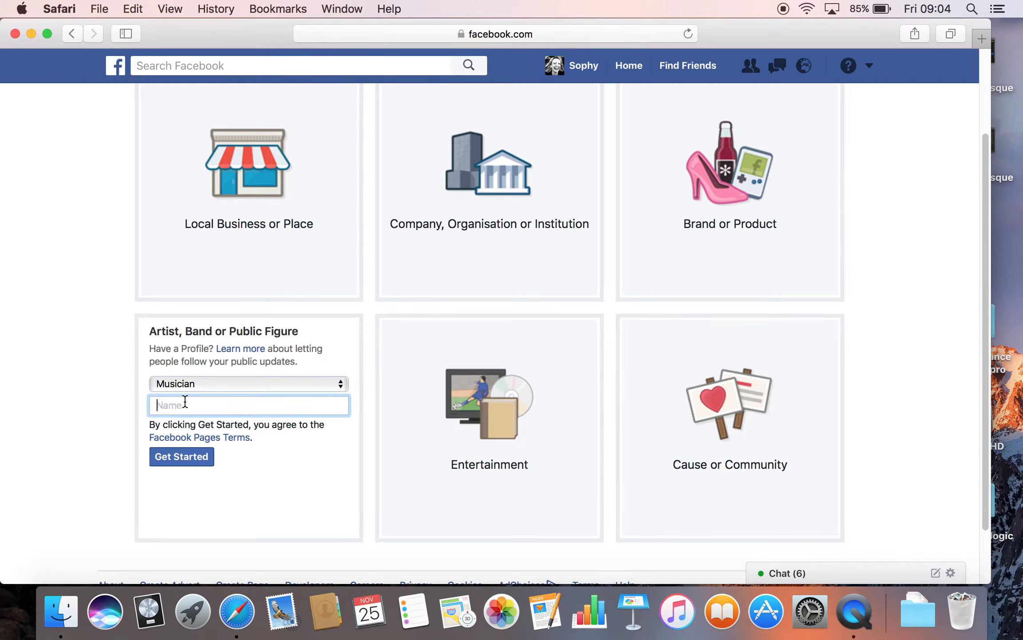
pyautogui.write('Test')
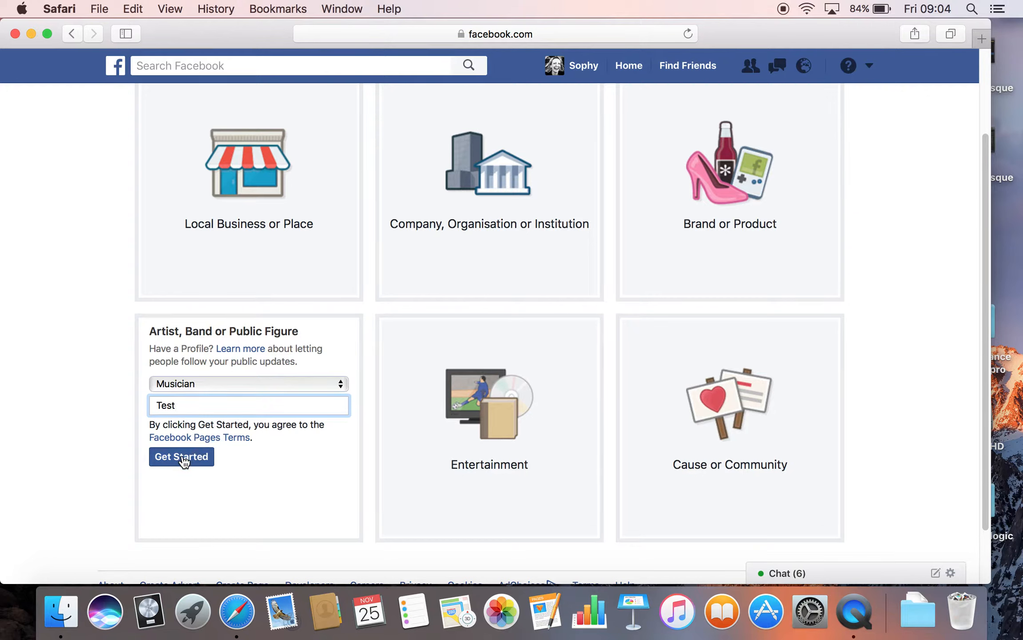
pyautogui.click(187, 458)
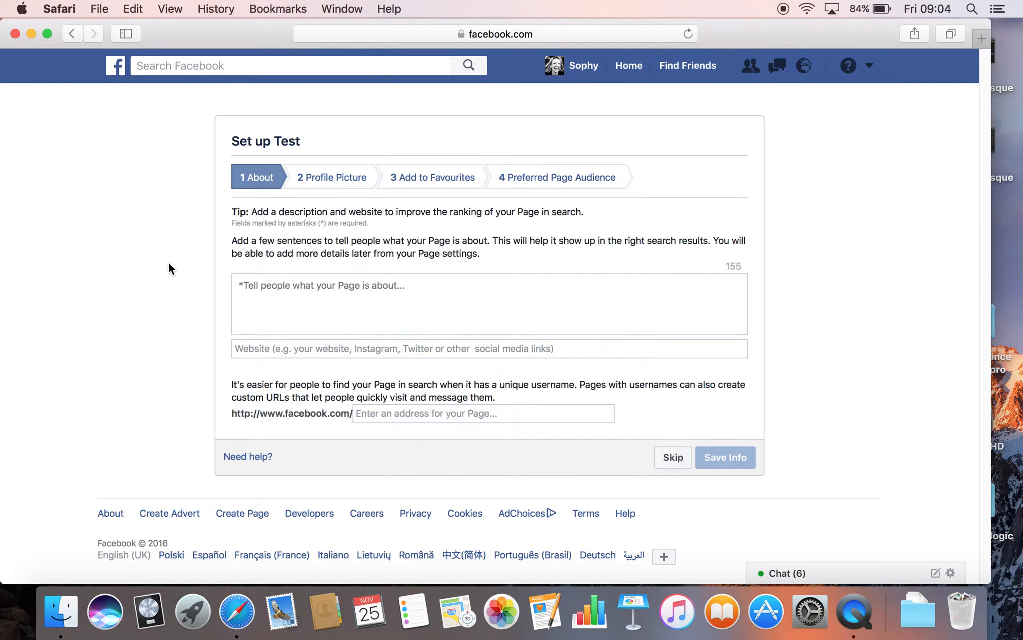
# Enter "I am brilliant" as the description of what the Page is about
pyautogui.click(257, 283)
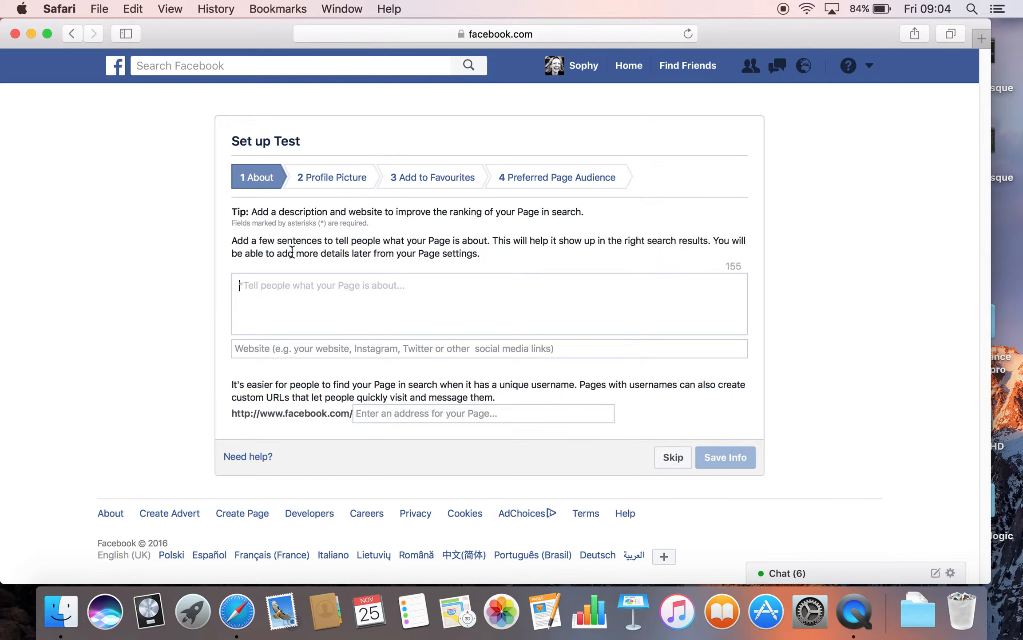
pyautogui.click(275, 287)
pyautogui.write('I am br')
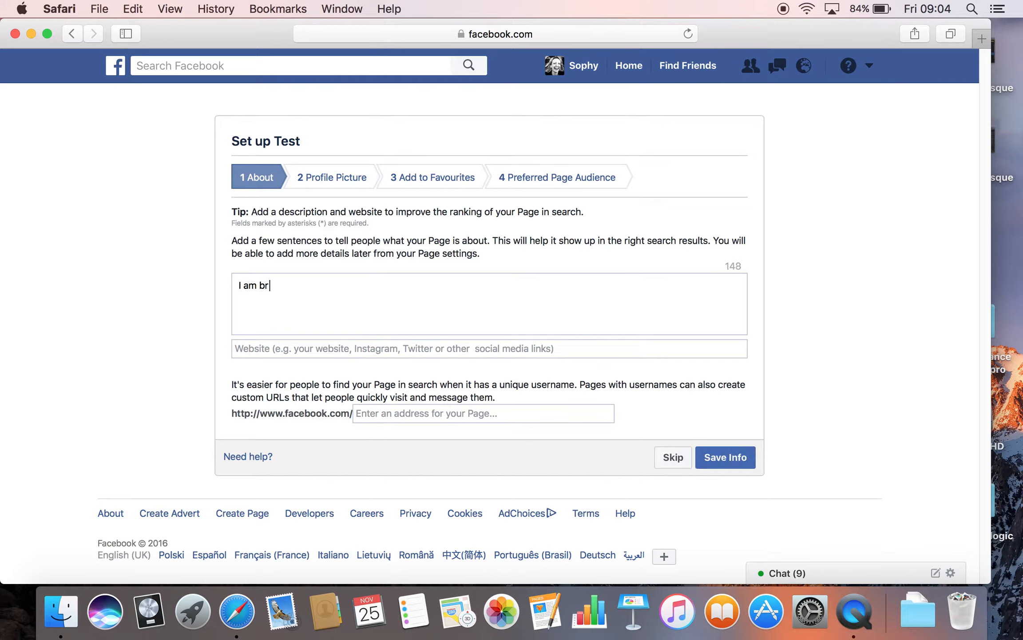
pyautogui.write('illiant')
pyautogui.click(295, 347)
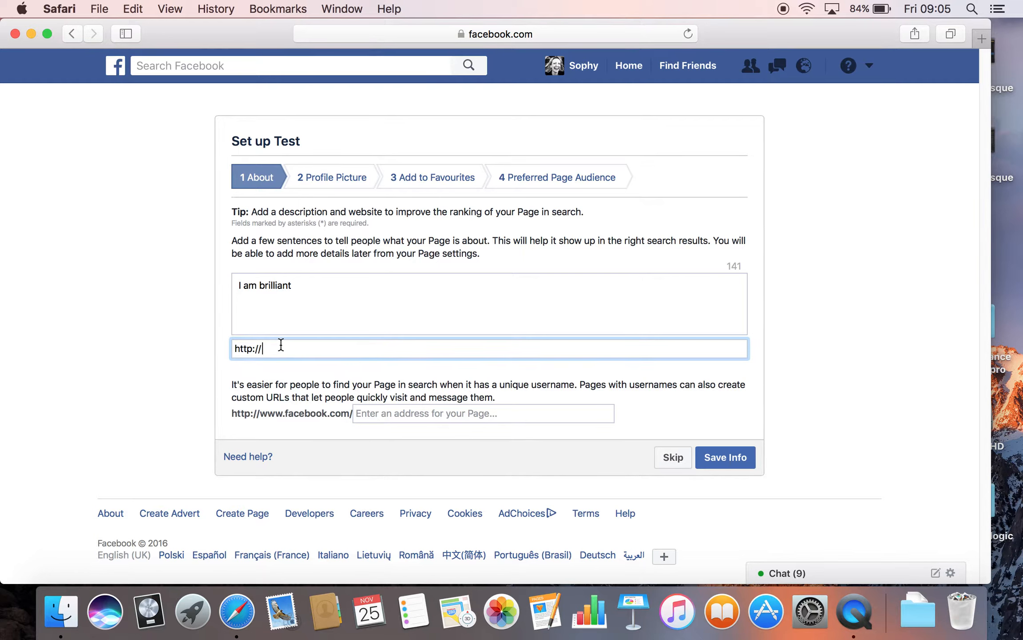
# Try to save the About info with the web address "test", and skip the About stage
pyautogui.click(417, 414)
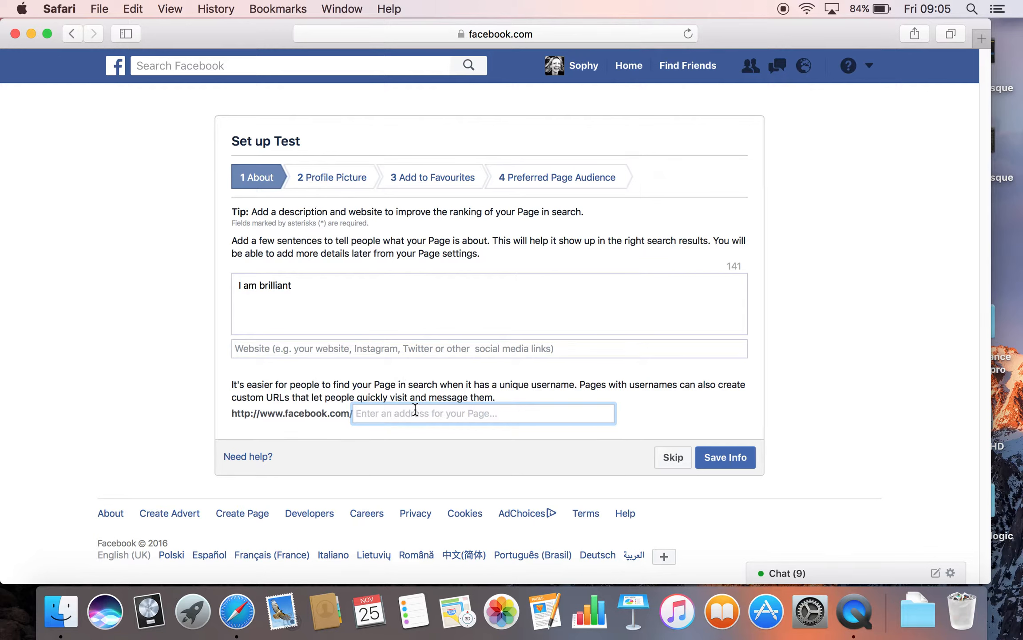
pyautogui.write('test')
pyautogui.click(717, 461)
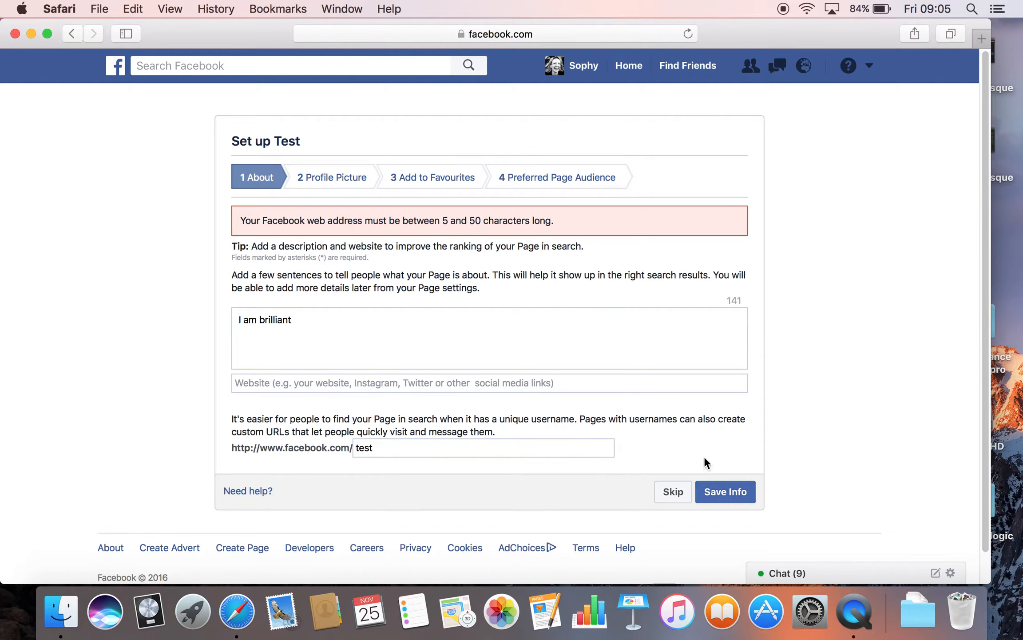
pyautogui.click(673, 492)
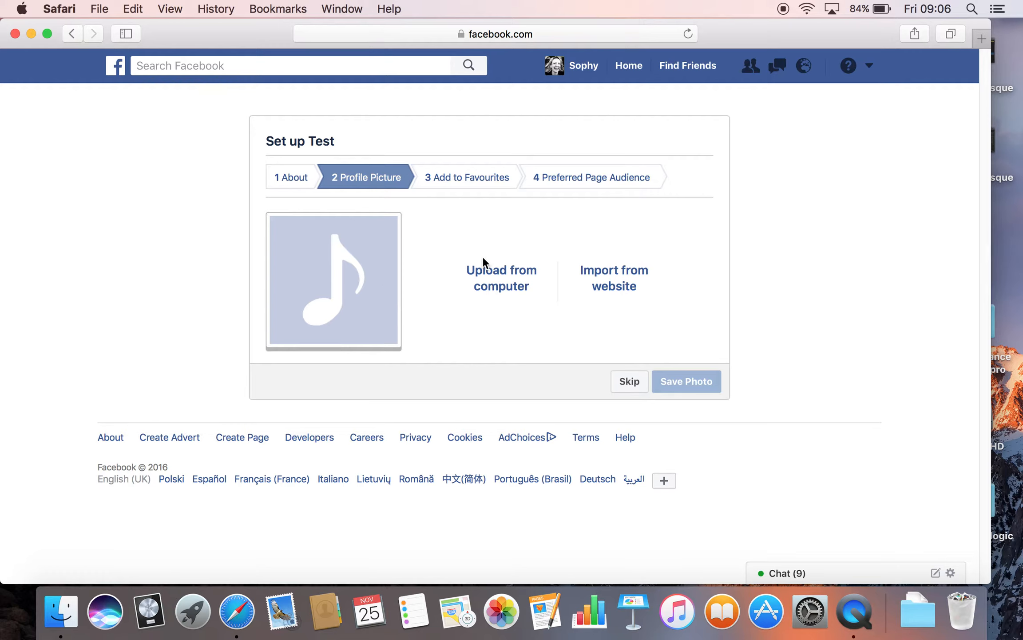
# Skip the profile picture and add the Test page to the favourites
pyautogui.click(631, 383)
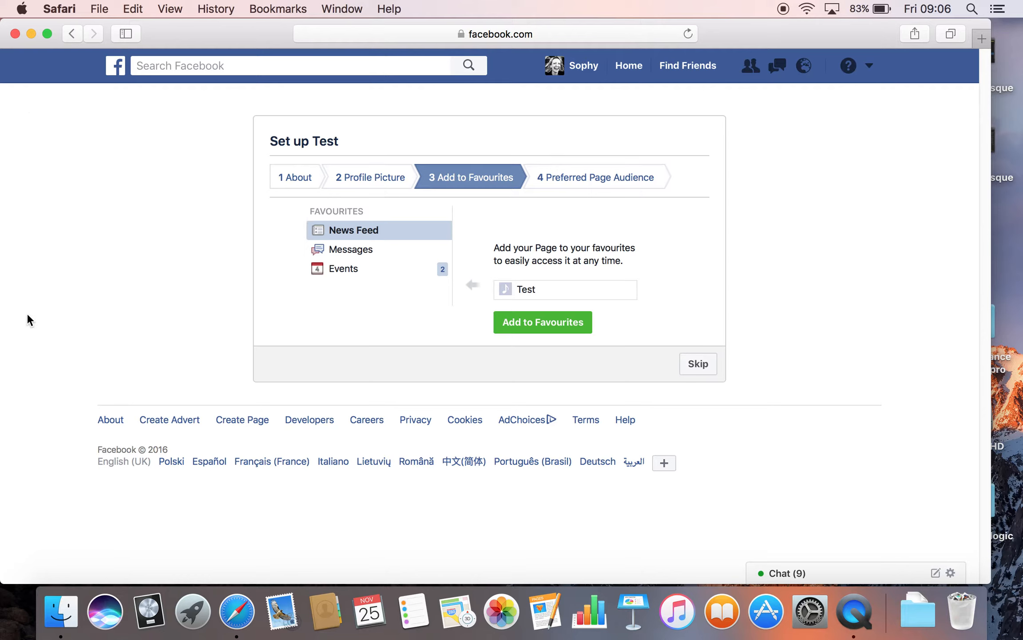
pyautogui.click(548, 327)
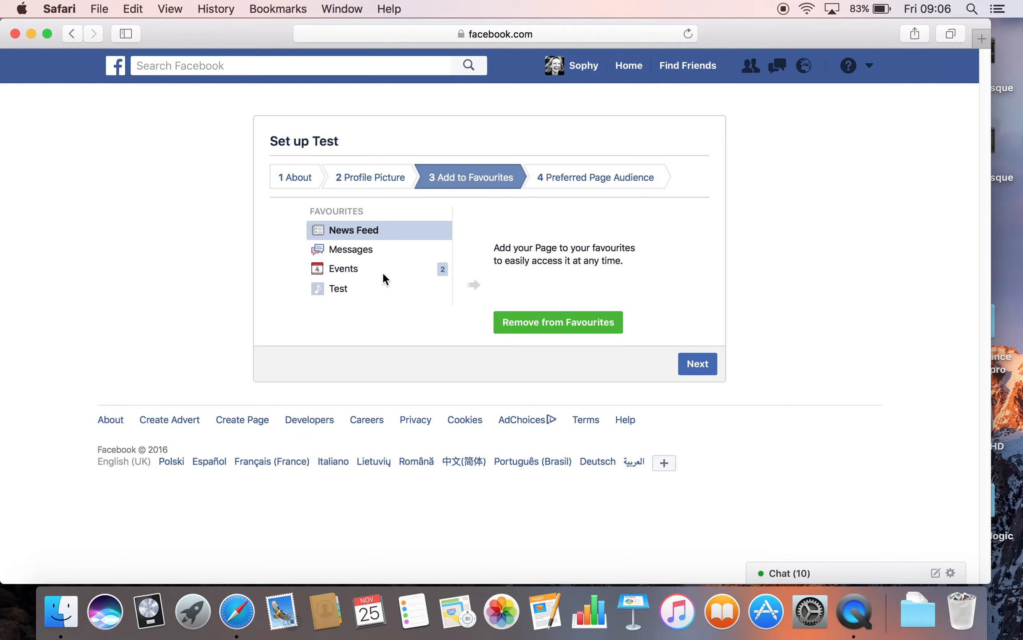
pyautogui.click(706, 369)
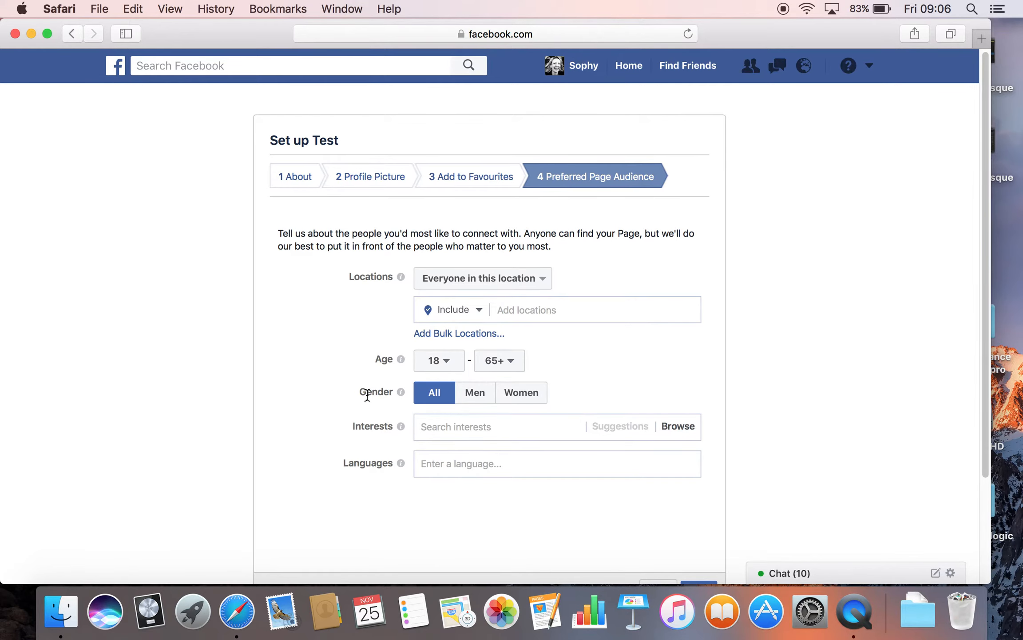
# Review the gender and interests explanations for the preferred audience and skip that stage to finish the setup
pyautogui.scroll(-2, 367, 400)
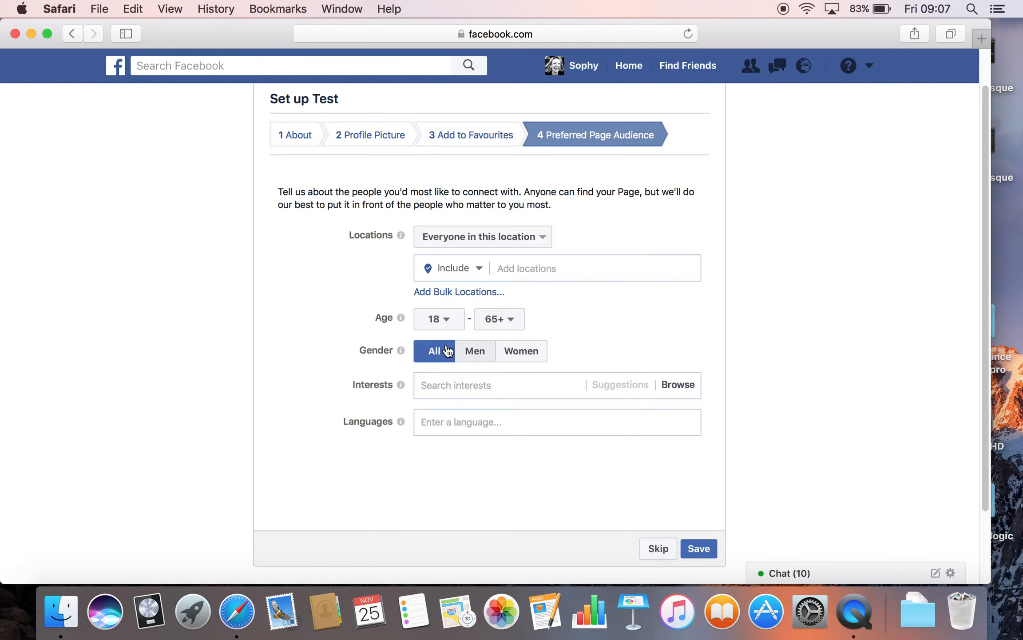
pyautogui.moveTo(400, 353)
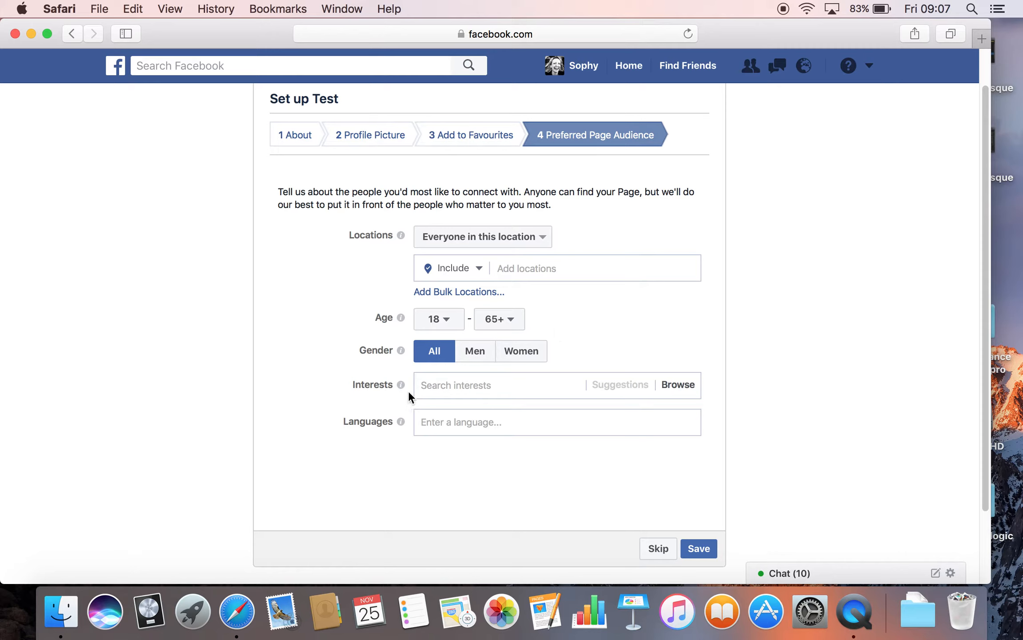
pyautogui.moveTo(401, 386)
pyautogui.click(662, 550)
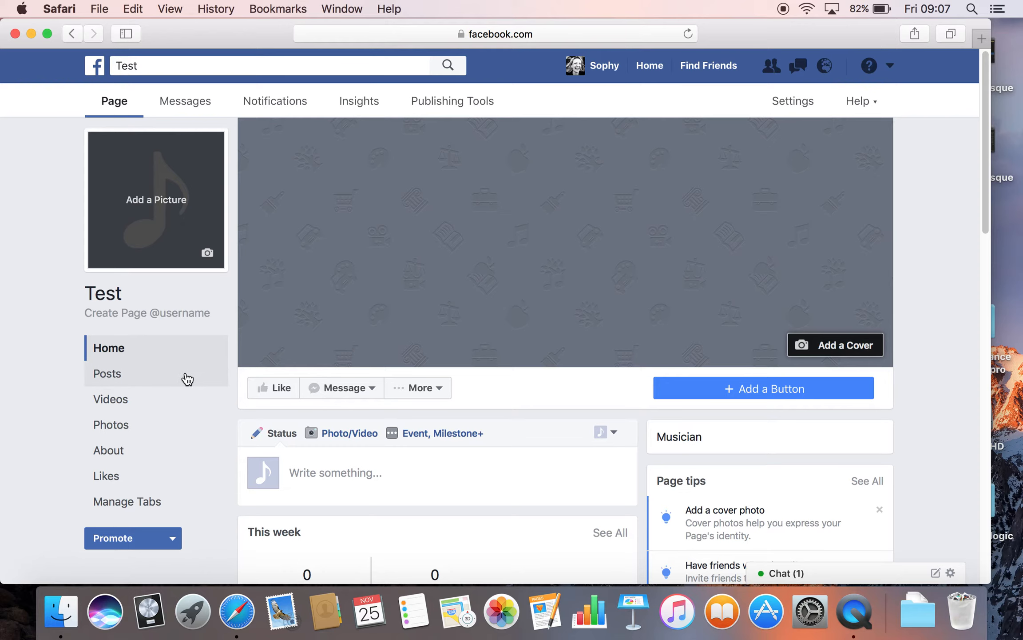
# Examine the Test page's Posts section and the page info fields in its About section
pyautogui.click(116, 380)
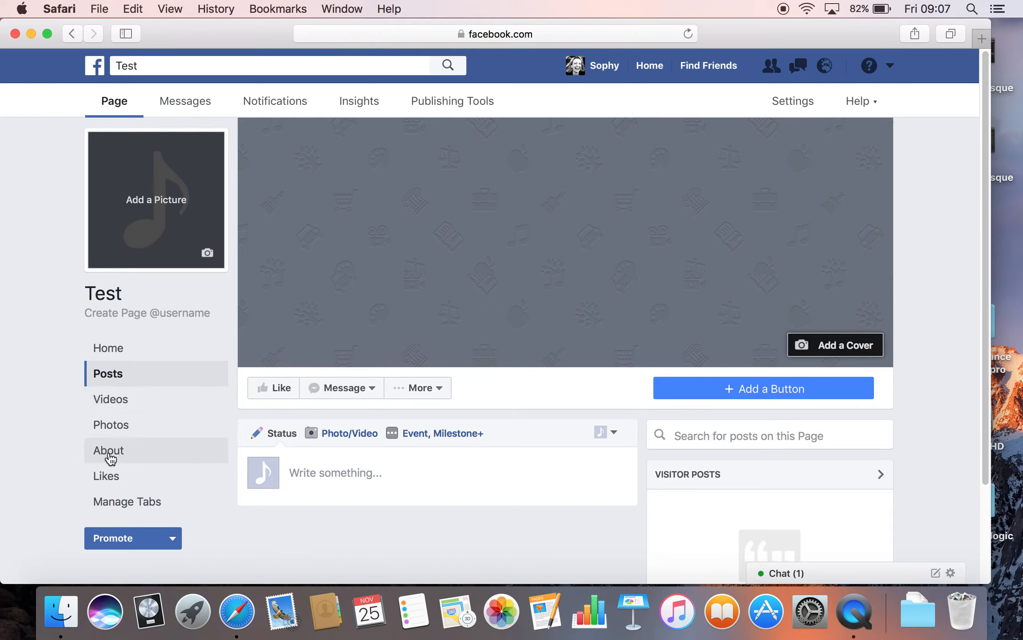
pyautogui.click(109, 453)
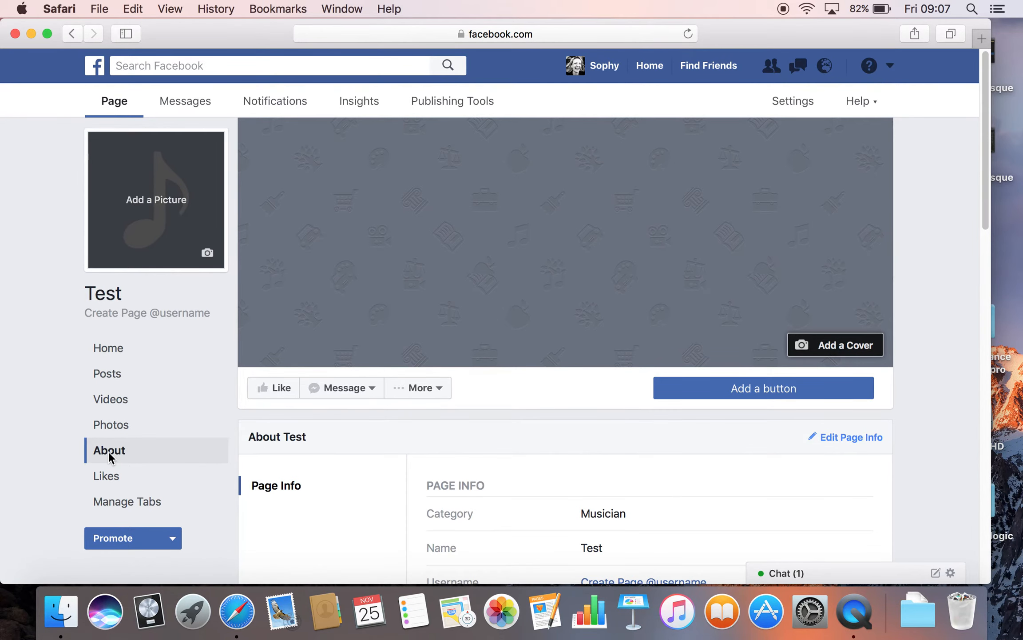
pyautogui.scroll(-3, 412, 471)
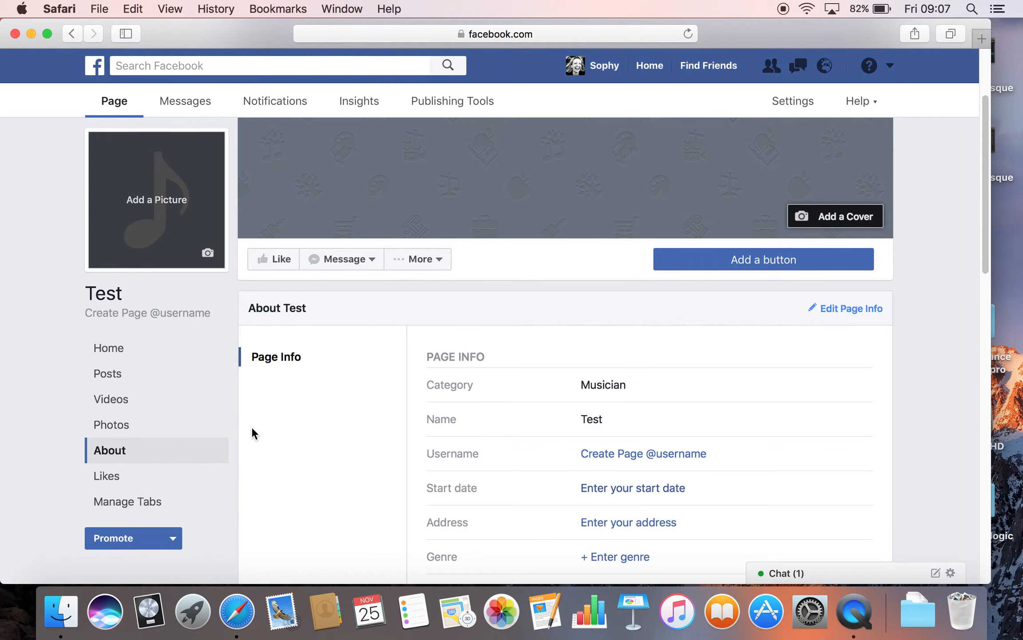
pyautogui.scroll(3, 251, 431)
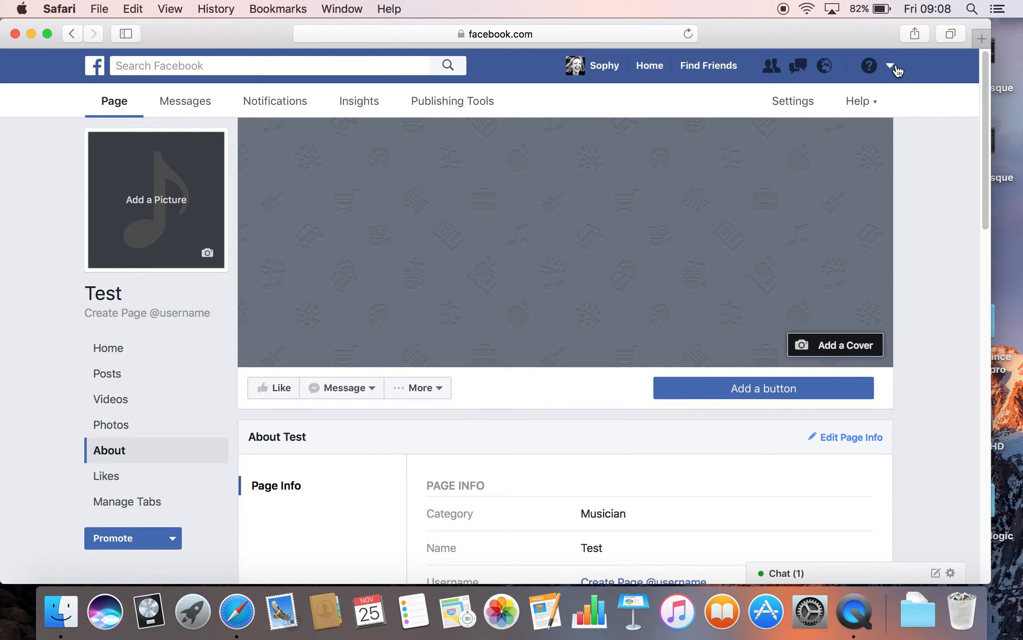
# Switch to the Sassy Musik page, dismiss the notification pop-up and look through the page's home content
pyautogui.click(890, 67)
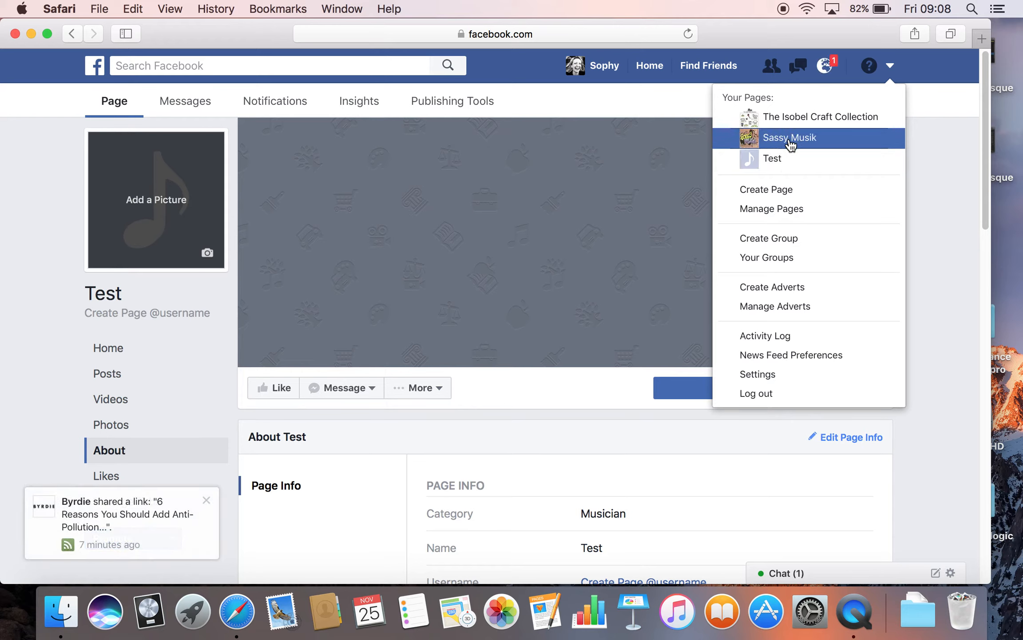
pyautogui.click(790, 141)
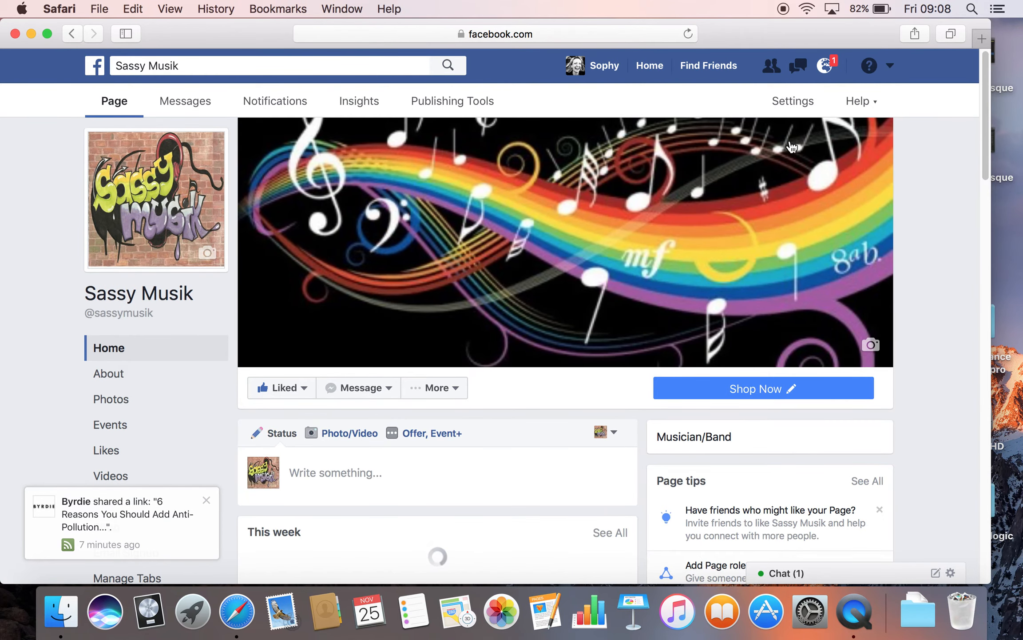
pyautogui.click(206, 501)
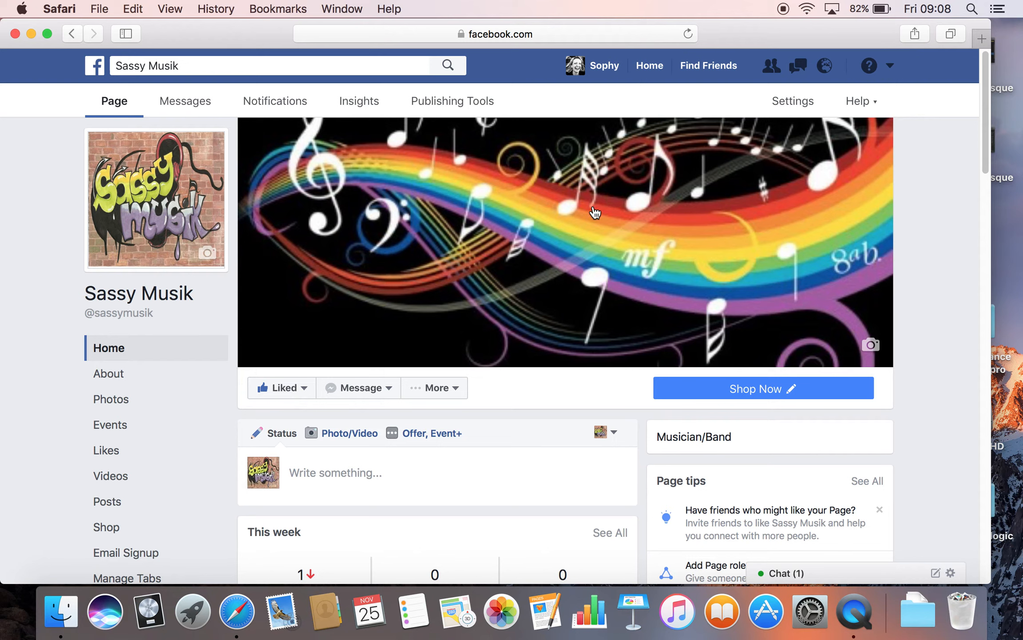
pyautogui.scroll(-5, 578, 288)
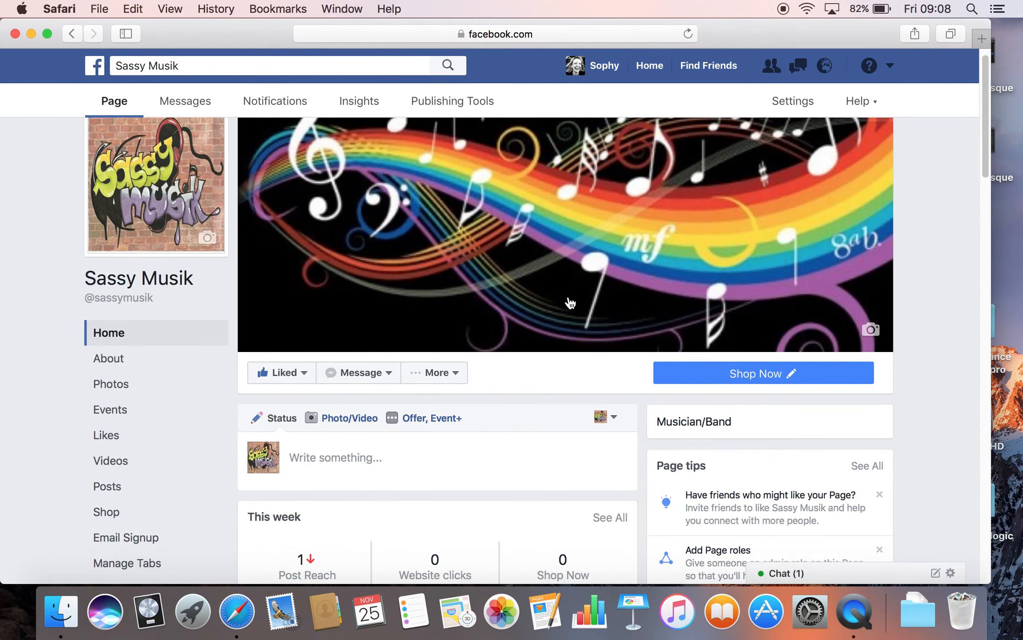
pyautogui.scroll(-10, 567, 306)
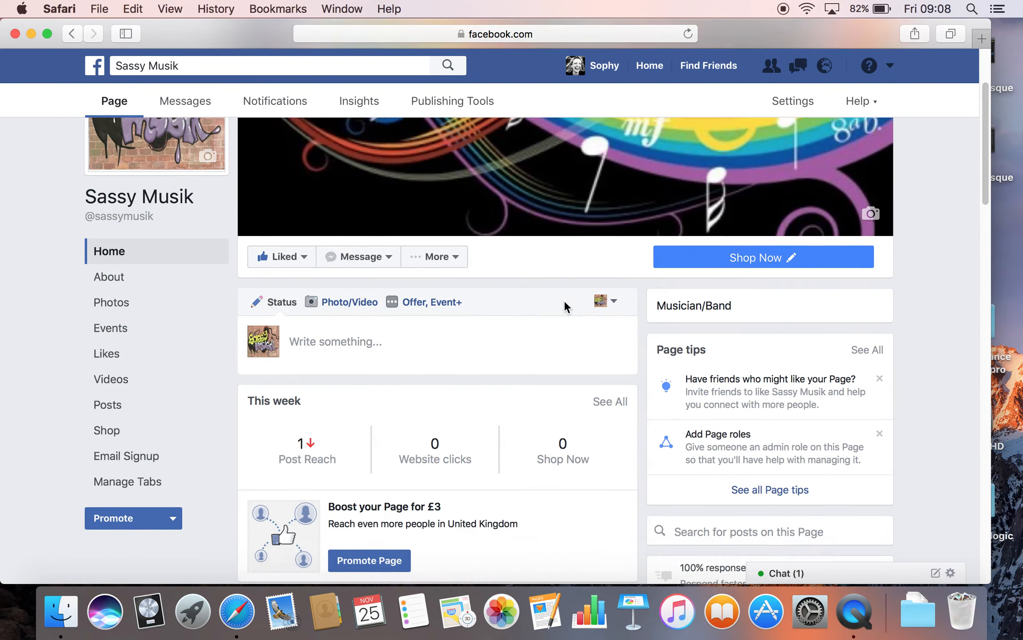
pyautogui.scroll(-10, 565, 307)
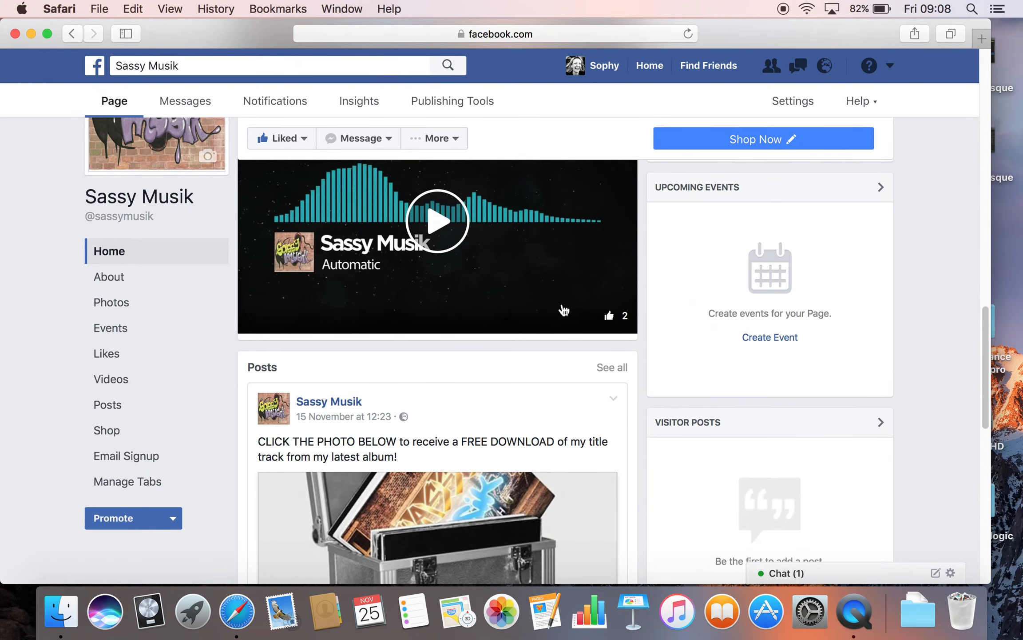
pyautogui.scroll(3, 509, 316)
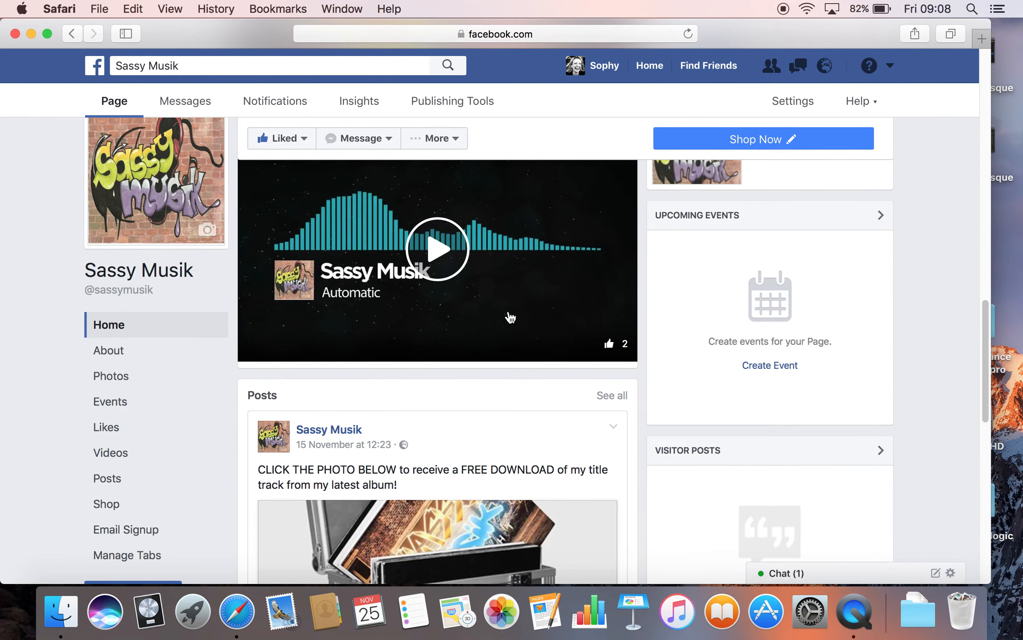
# Read through the Sassy Musik page's posts, including the free download post and the shared vocal production video
pyautogui.scroll(-10, 510, 317)
pyautogui.scroll(1, 507, 319)
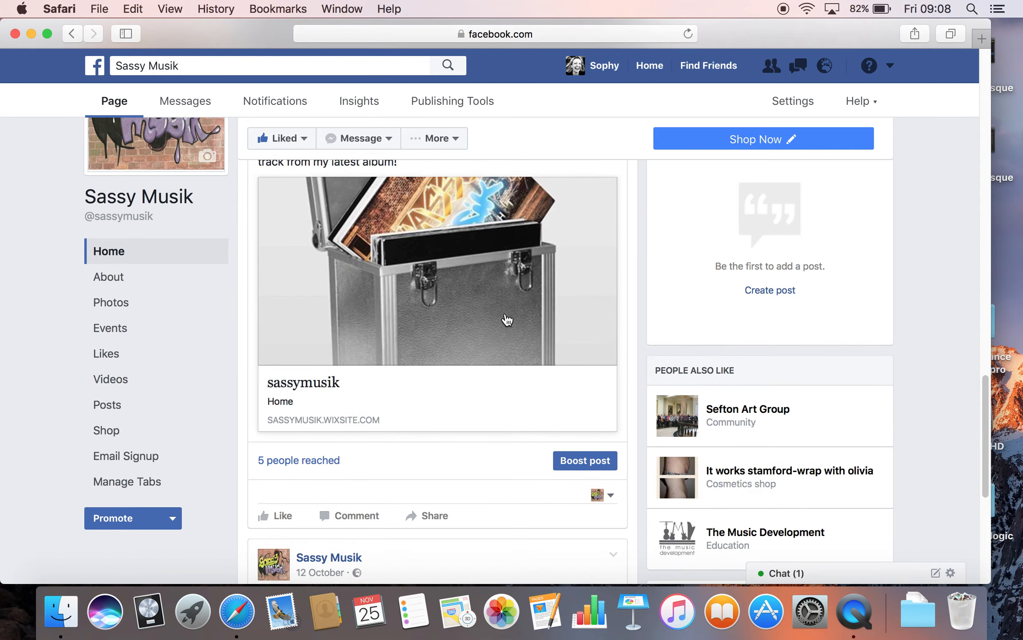
pyautogui.scroll(2, 507, 319)
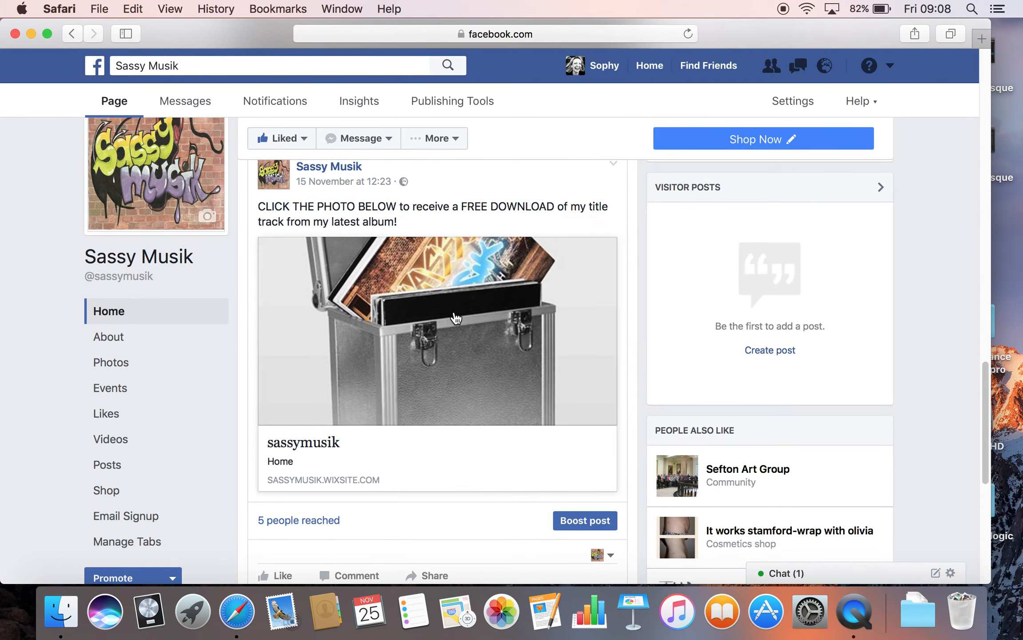
pyautogui.scroll(-2, 452, 319)
pyautogui.scroll(-7, 454, 318)
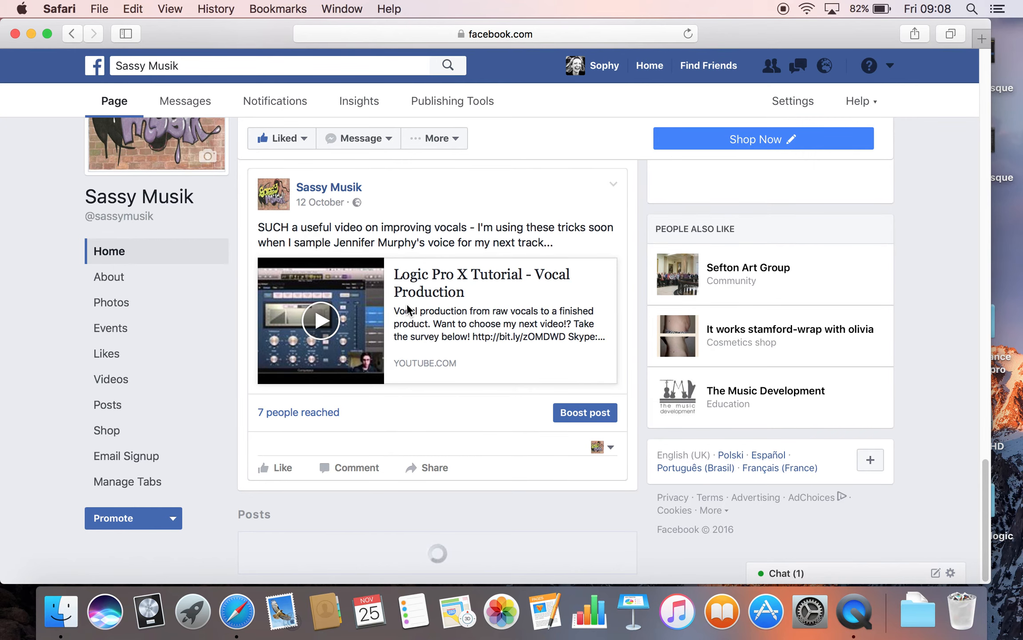
# Test the page's Shop Now button, look over the linked Bandcamp track page and return to the Facebook page
pyautogui.scroll(15, 408, 303)
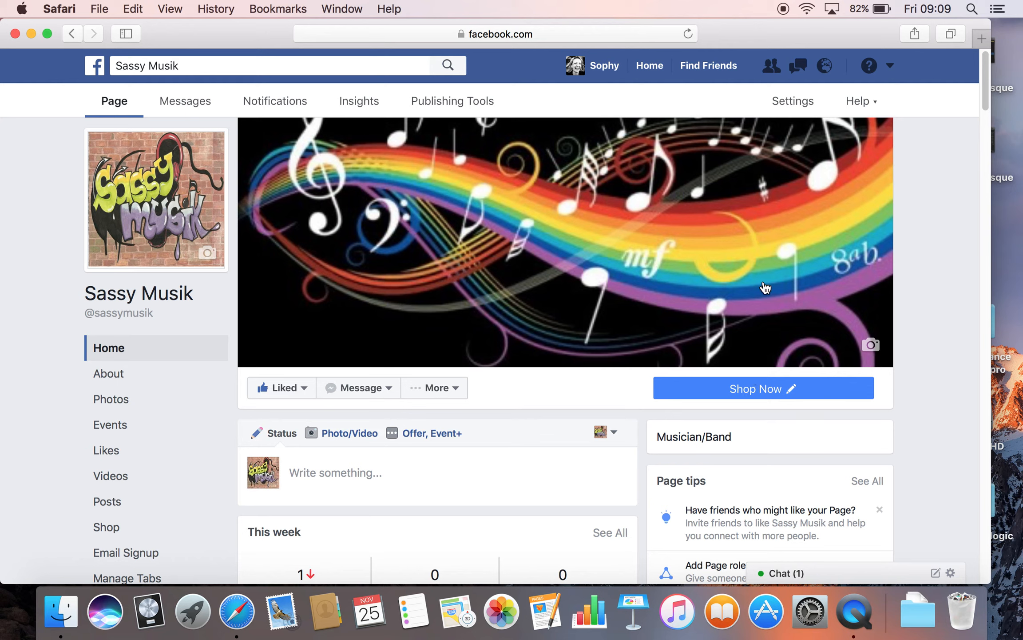
pyautogui.moveTo(749, 393)
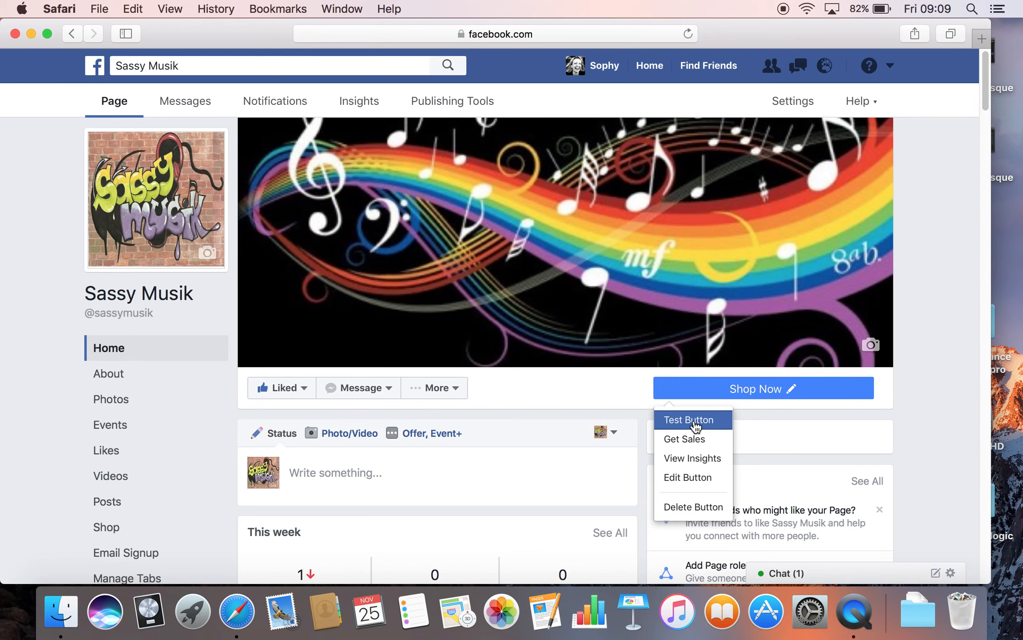
pyautogui.click(695, 423)
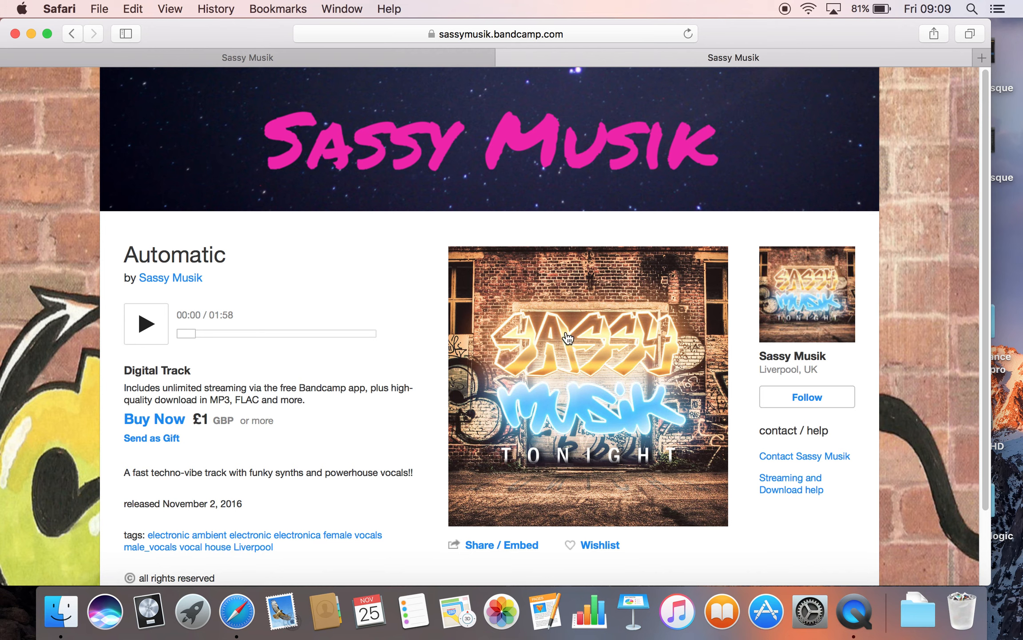
pyautogui.scroll(-2, 401, 378)
pyautogui.click(286, 59)
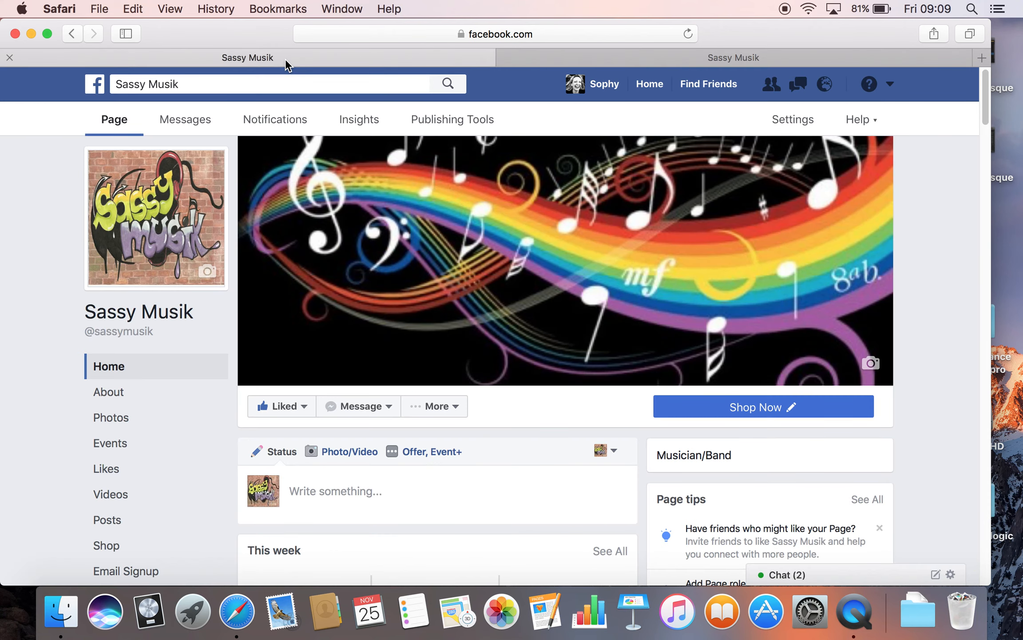